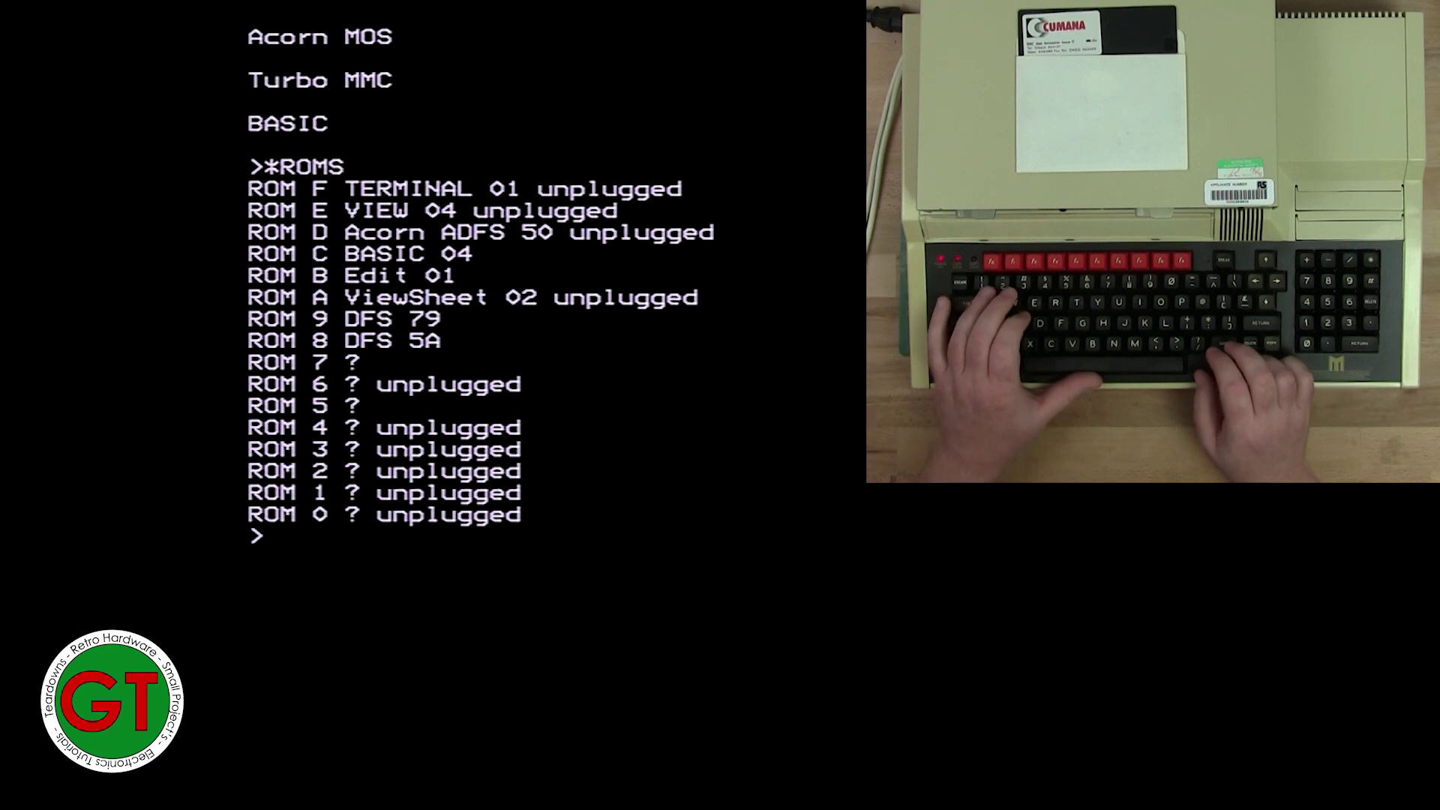
{"action": "type", "text": "*"}
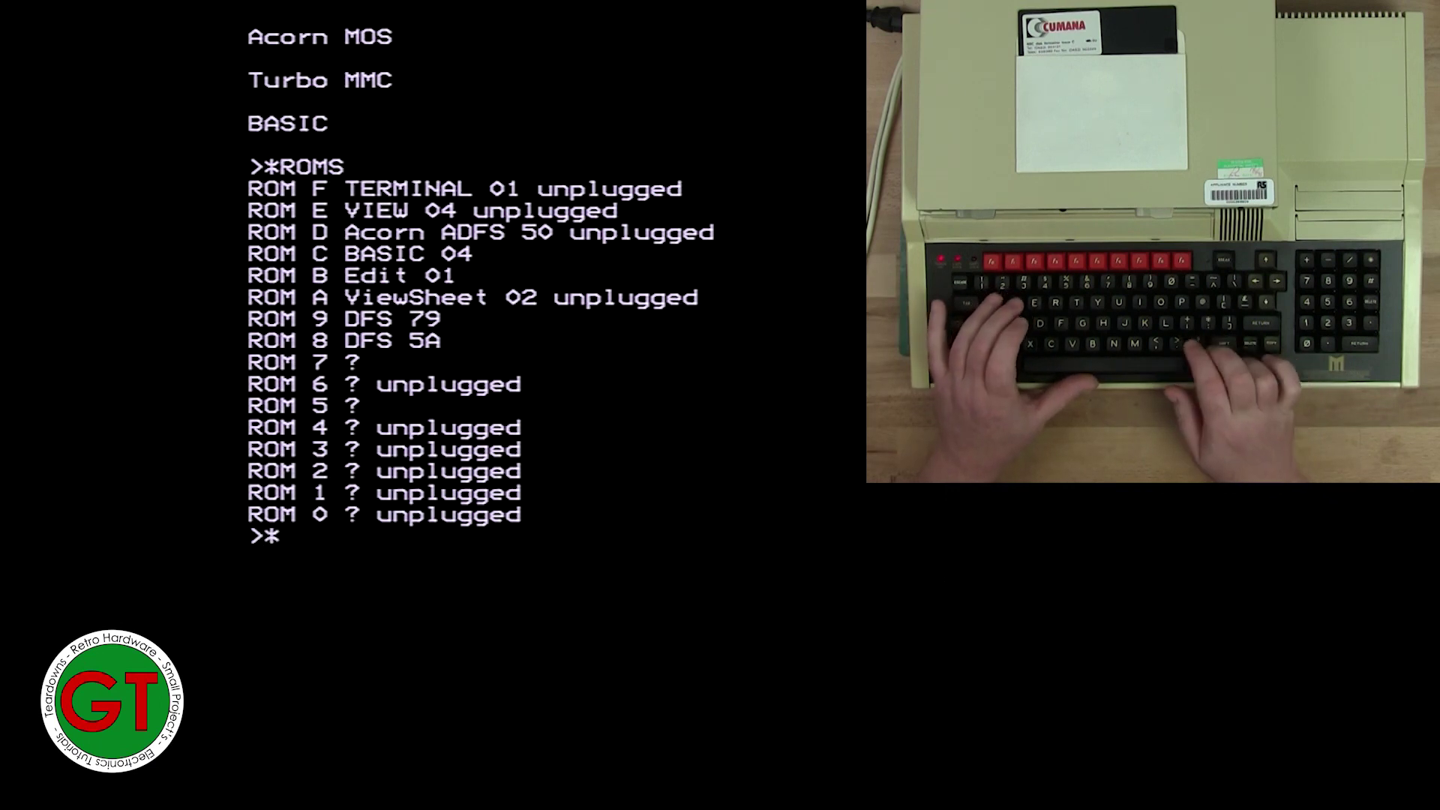
{"action": "type", "text": "DIN"}
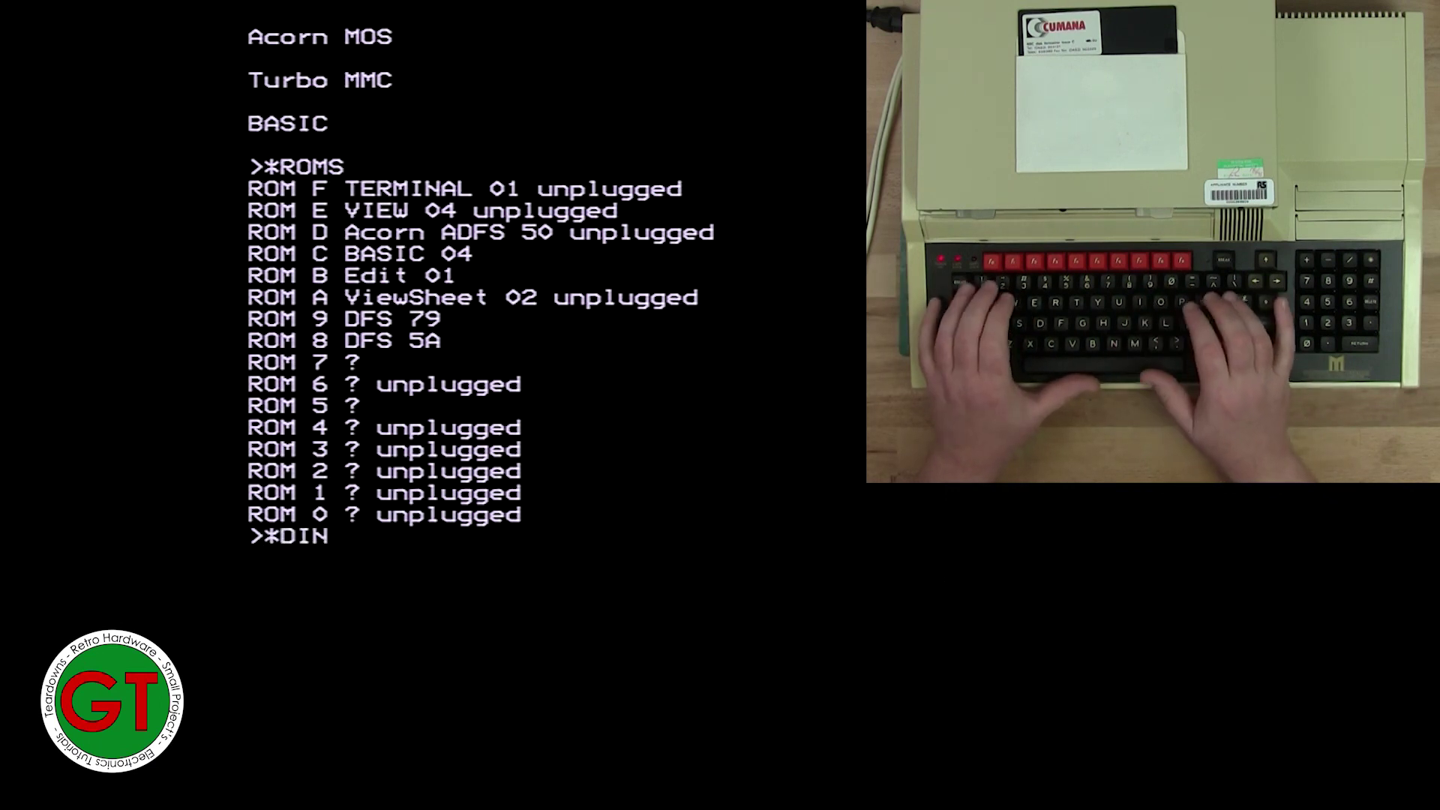
{"action": "type", "text": " 300"}
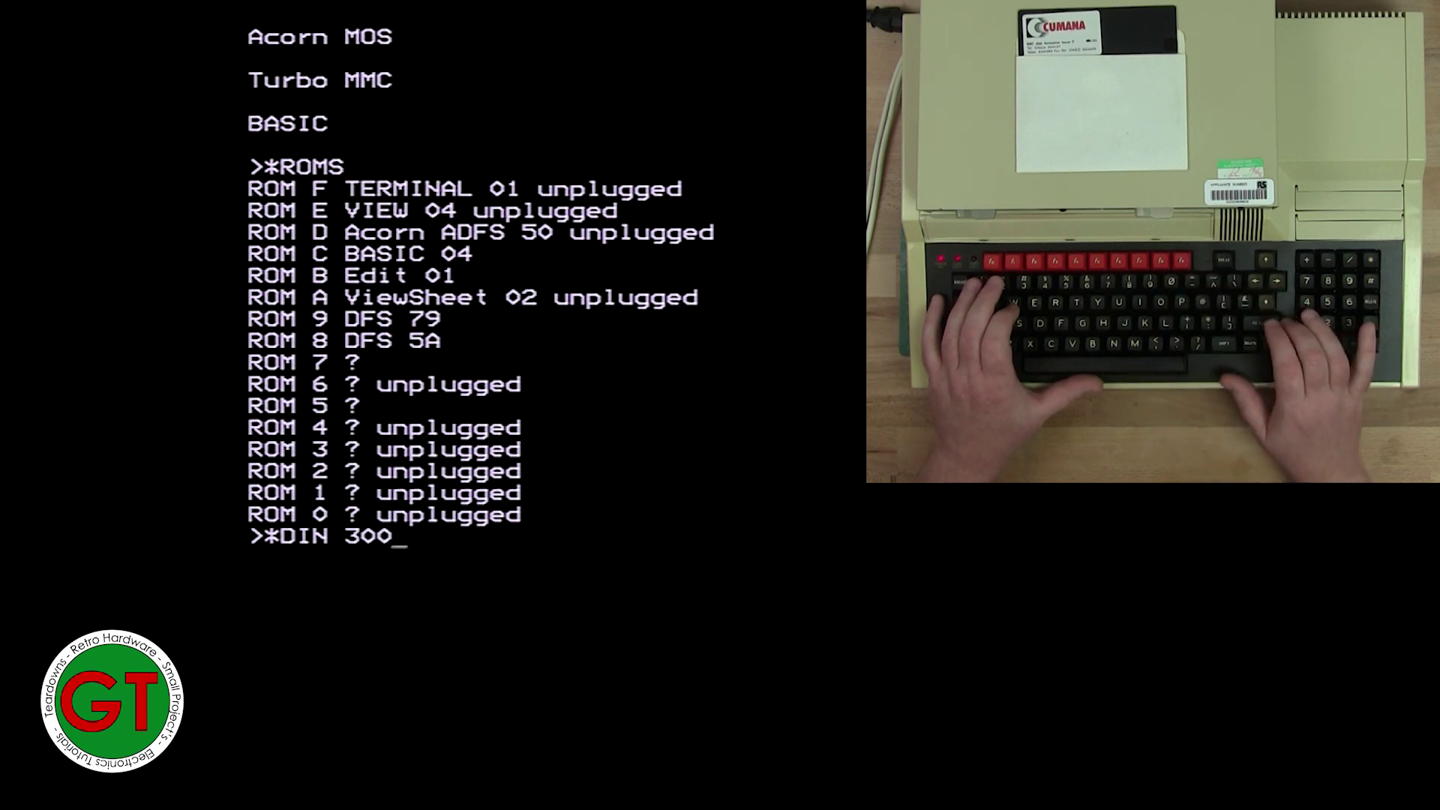
Mount virtual utilities disk 300 in drive 0 with *DIN 300.
{"action": "key", "text": "Return"}
{"action": "type", "text": "*."}
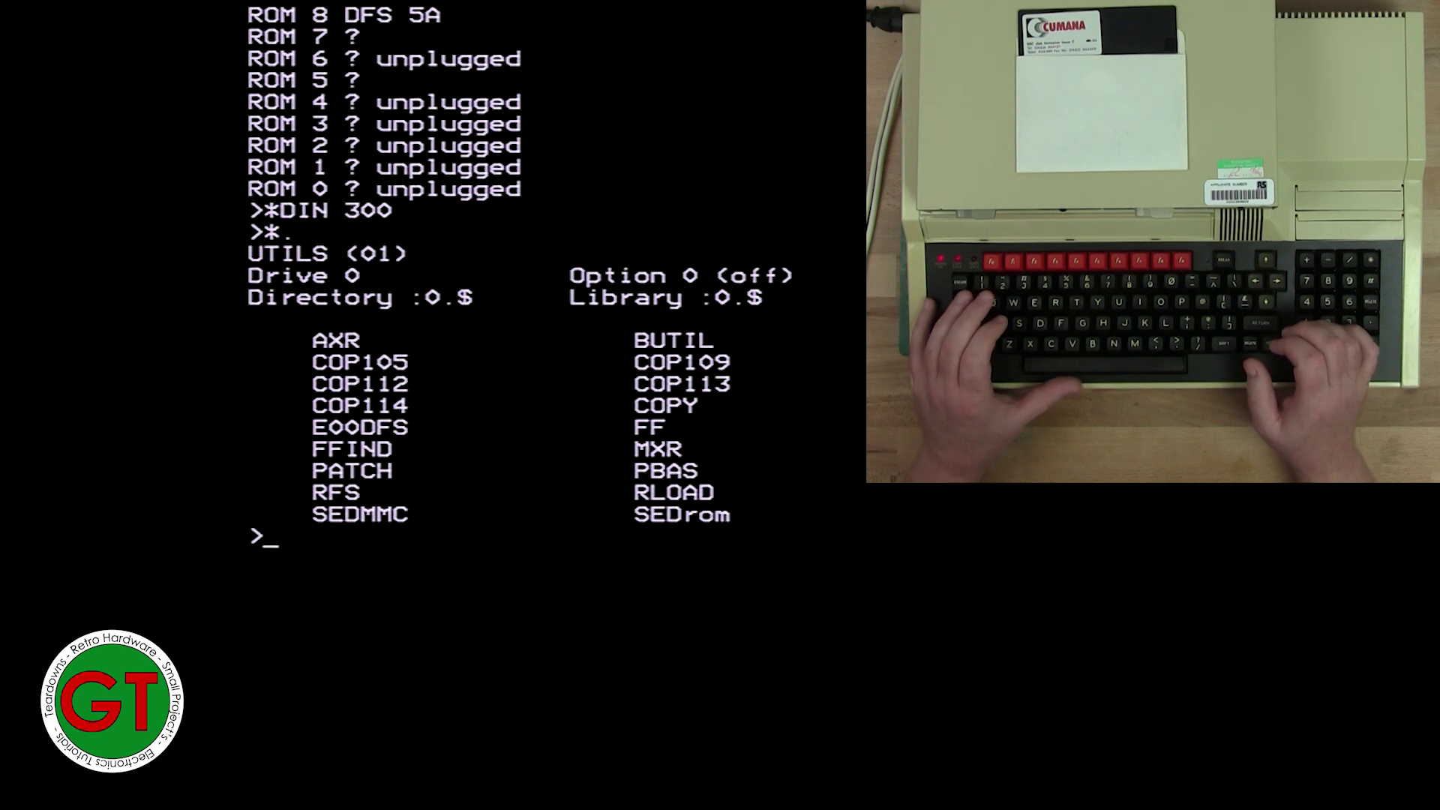
{"action": "type", "text": "*SRLOAS"}
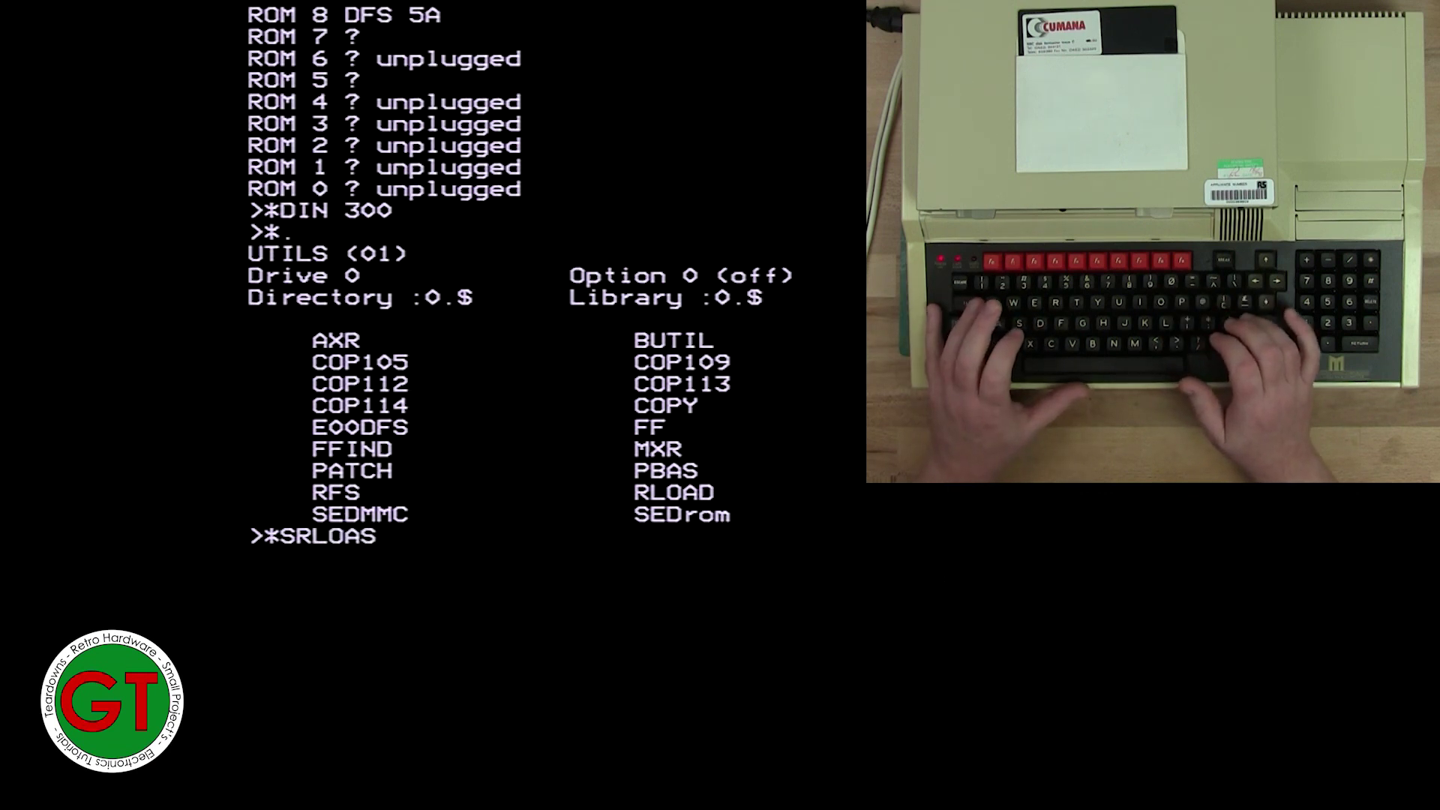
Correct the mistyped letter in the *SRLOAD COP114 command.
{"action": "key", "text": "BackSpace"}
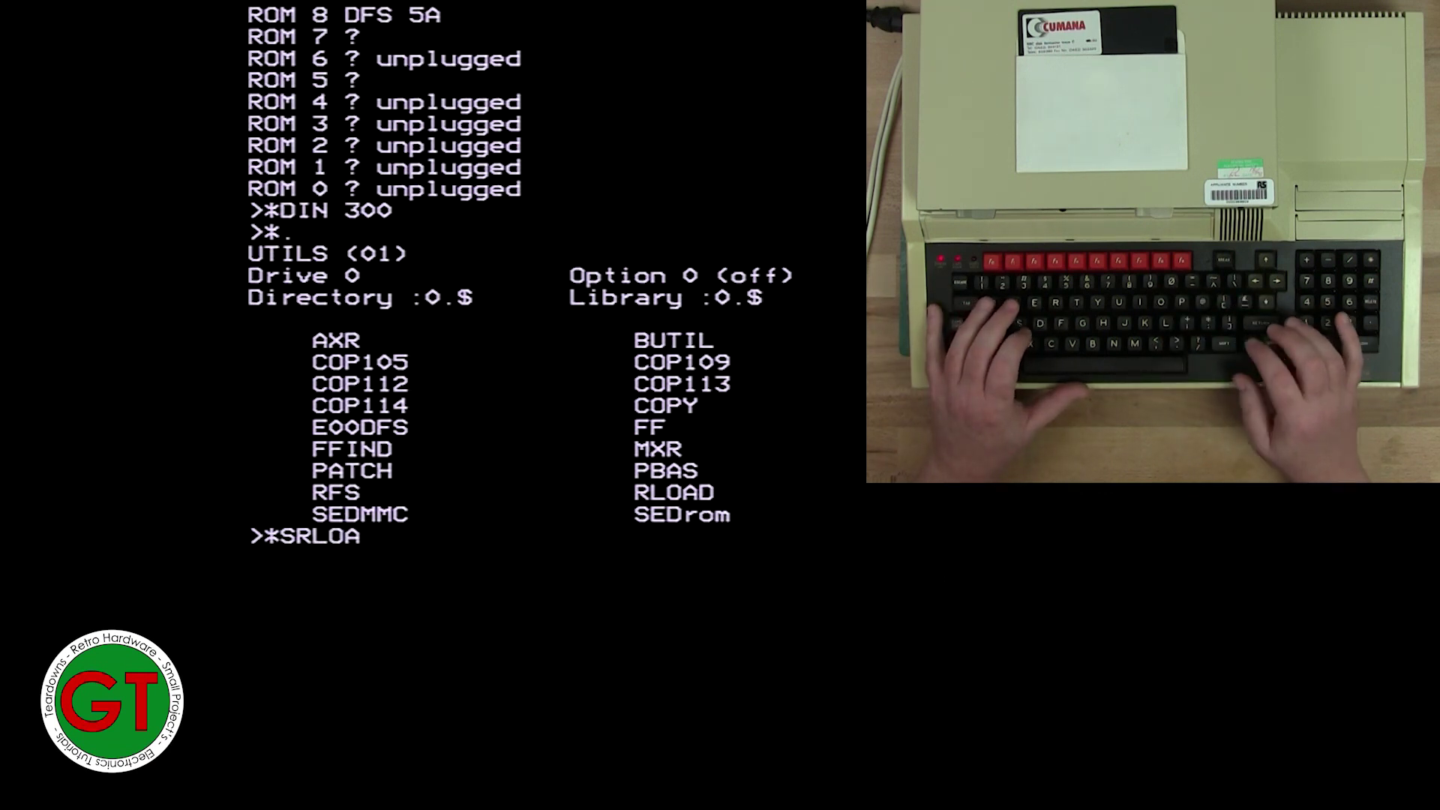
{"action": "type", "text": "D"}
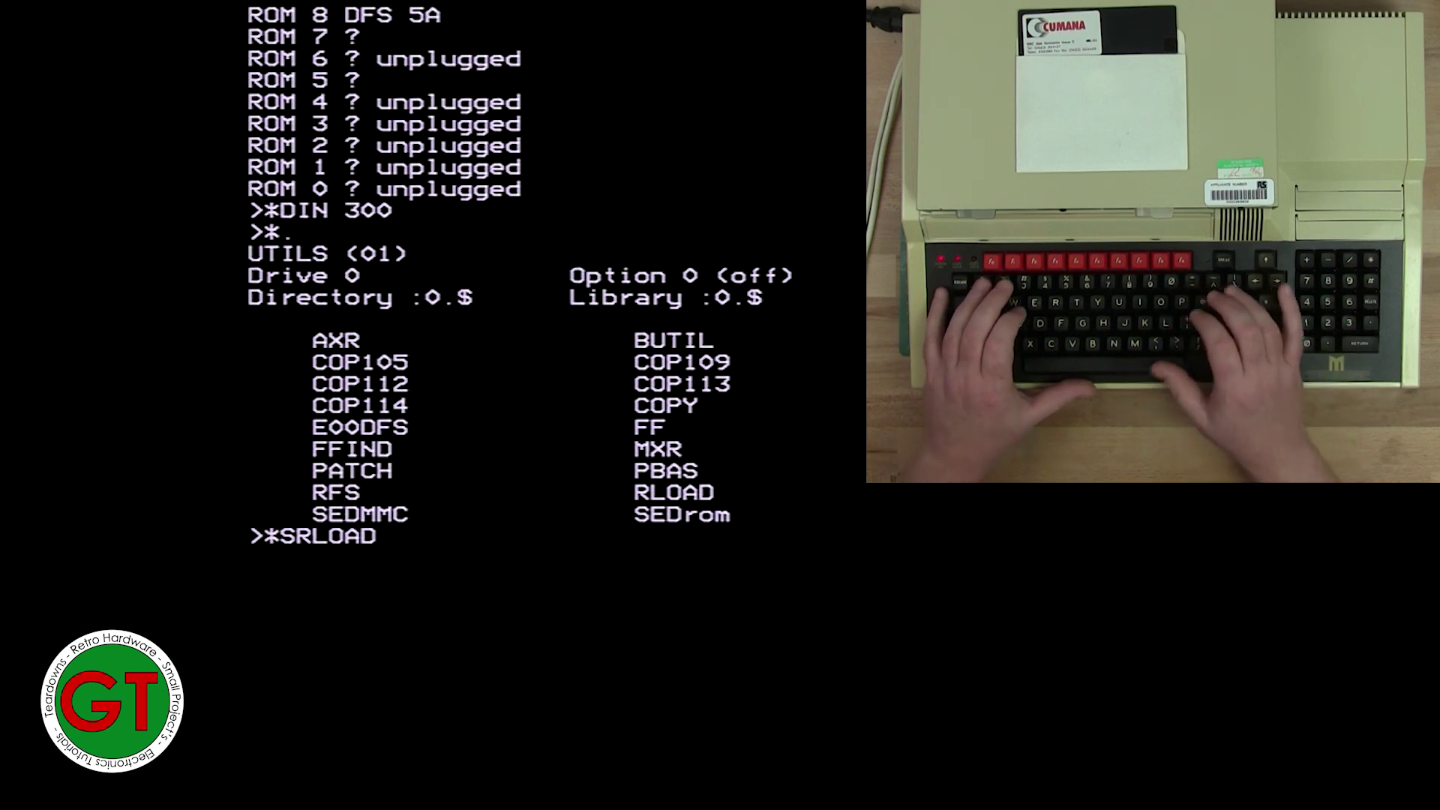
{"action": "type", "text": " COP114"}
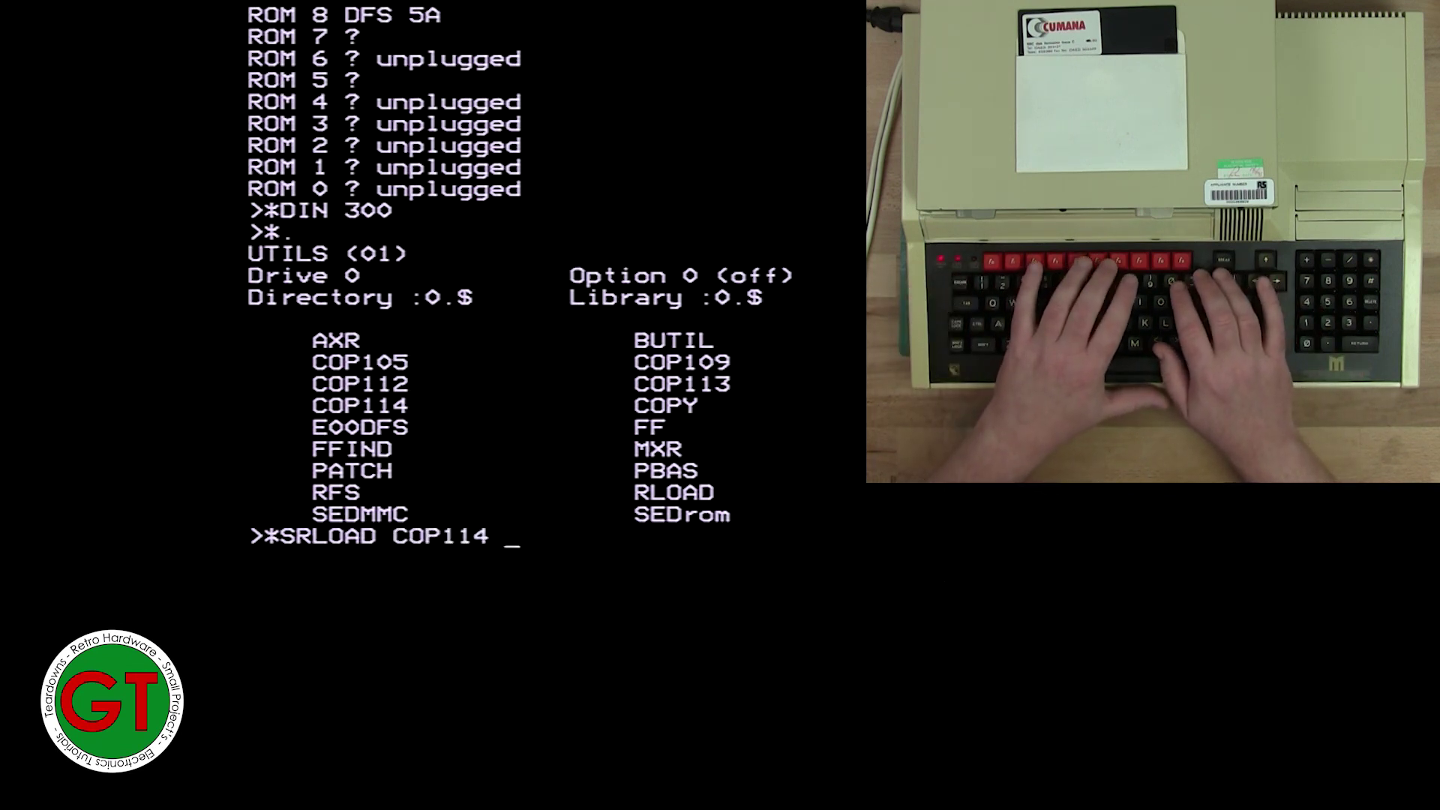
{"action": "type", "text": " 8000"}
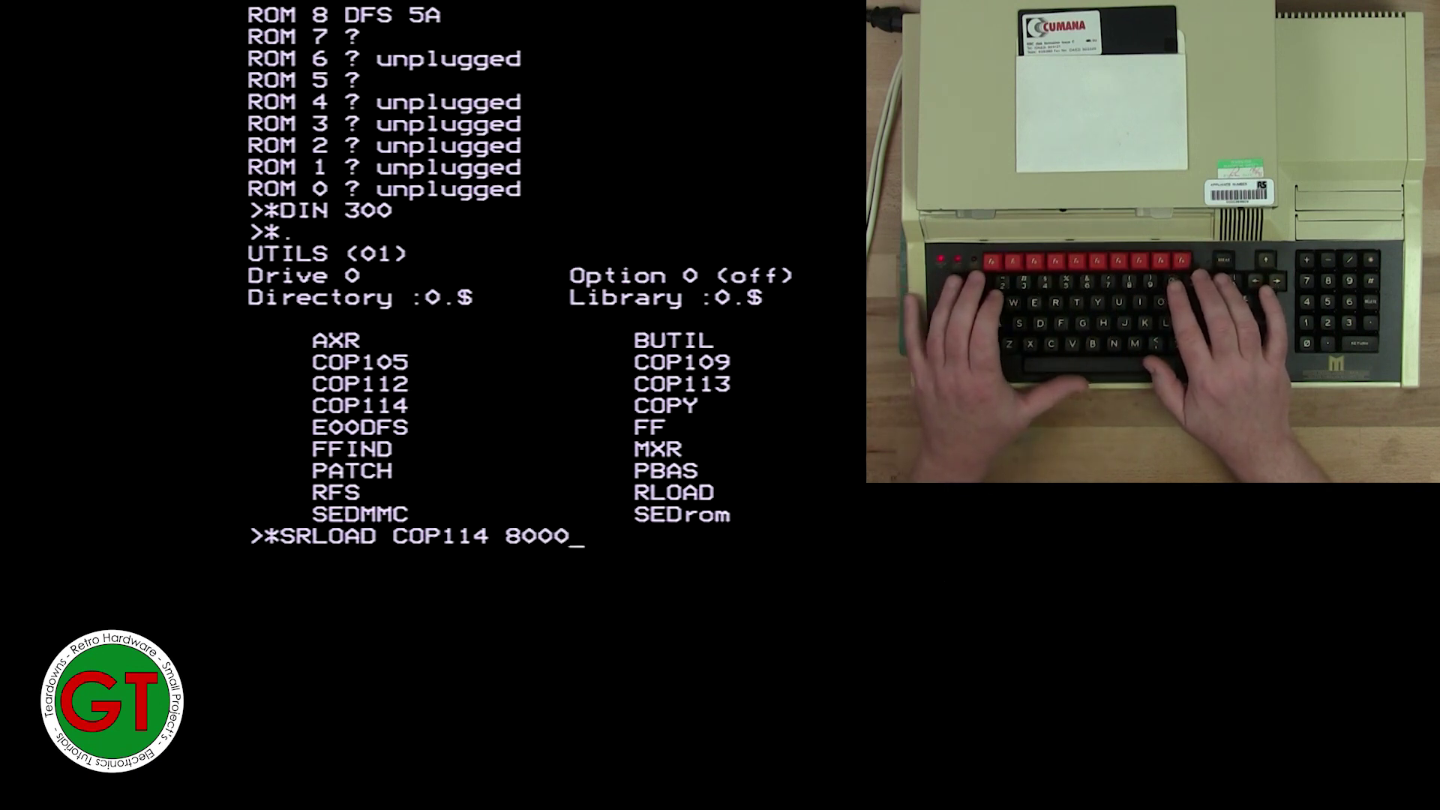
{"action": "type", "text": " 5 Q"}
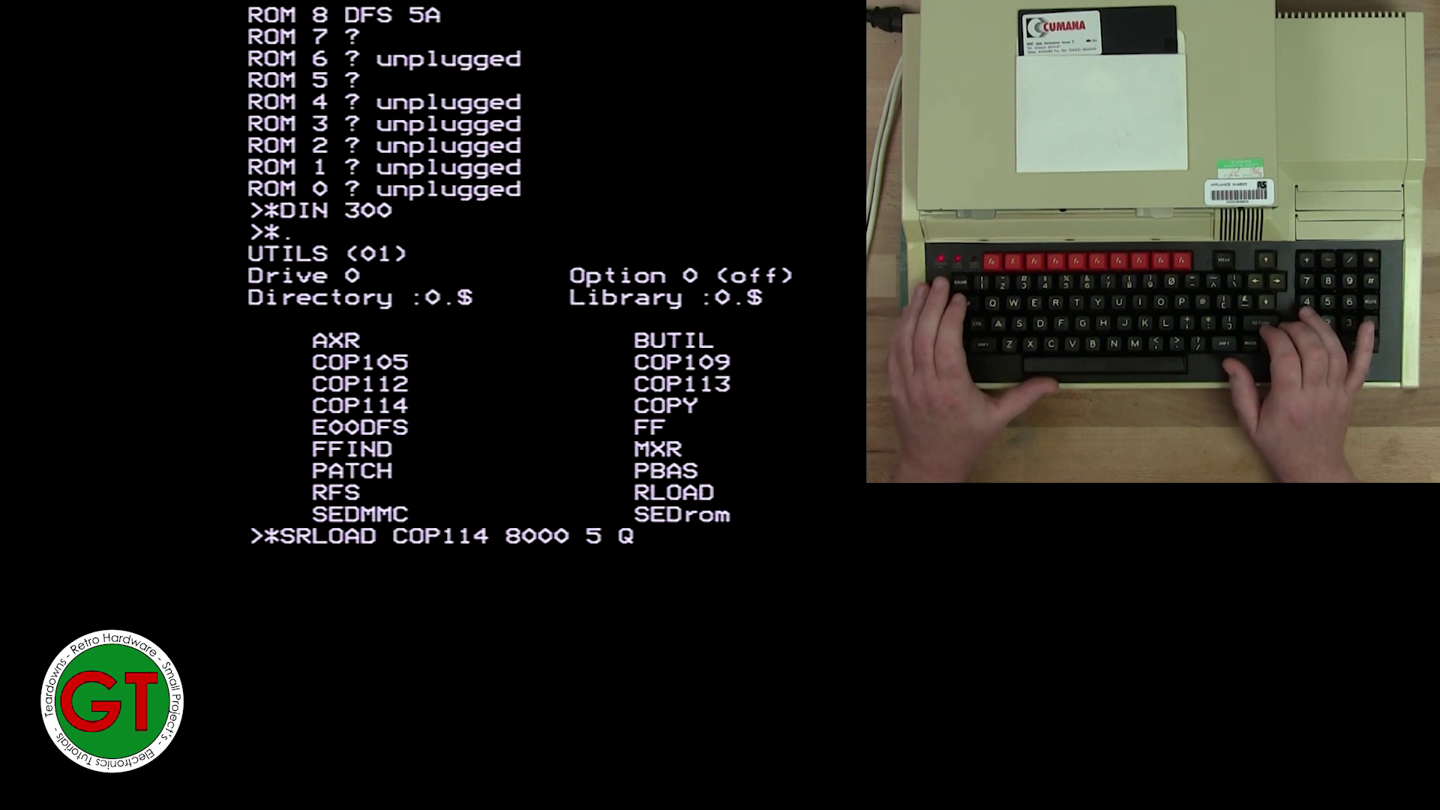
Load COP114 into sideways RAM slot 5, then check it with *ROMS.
{"action": "key", "text": "Return"}
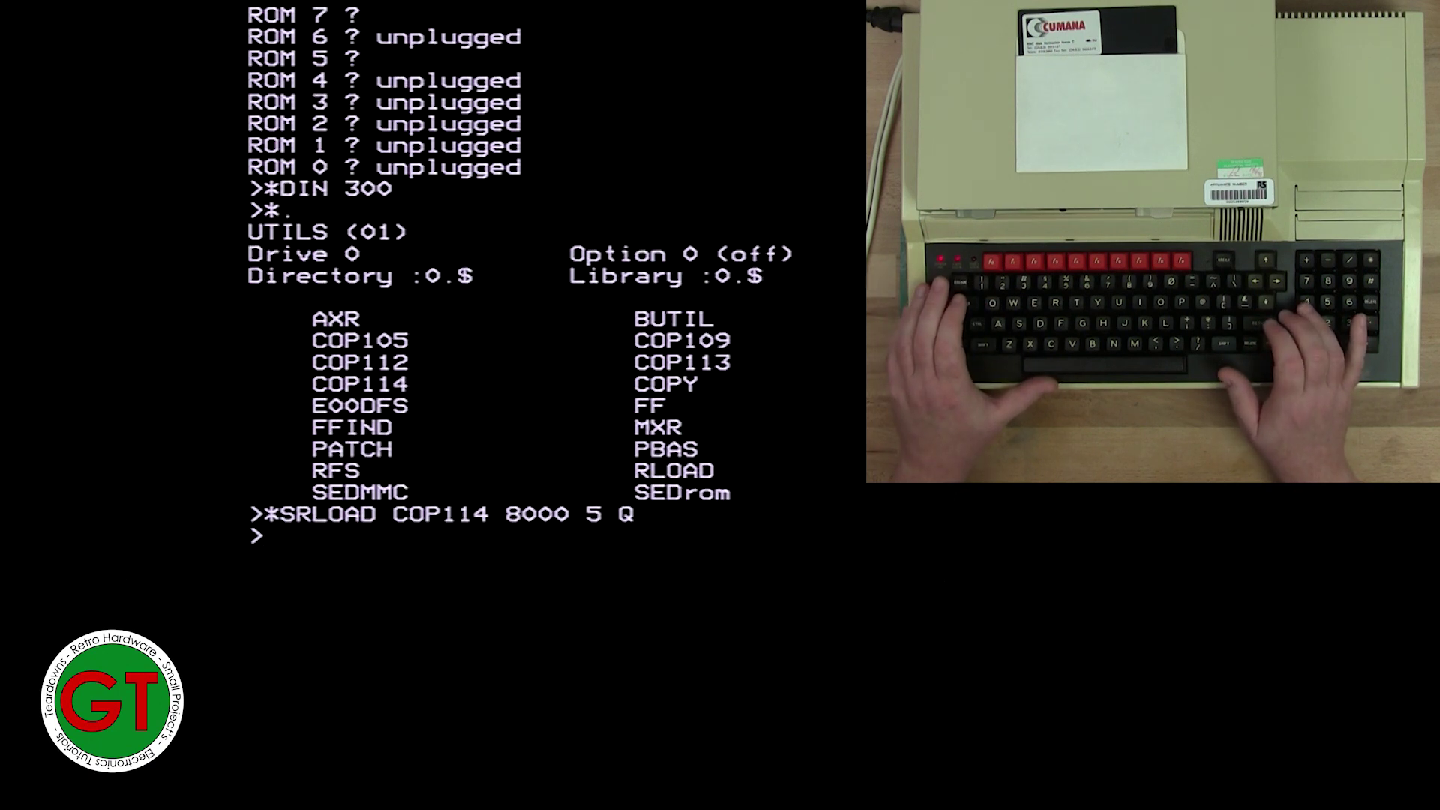
{"action": "type", "text": "*RO"}
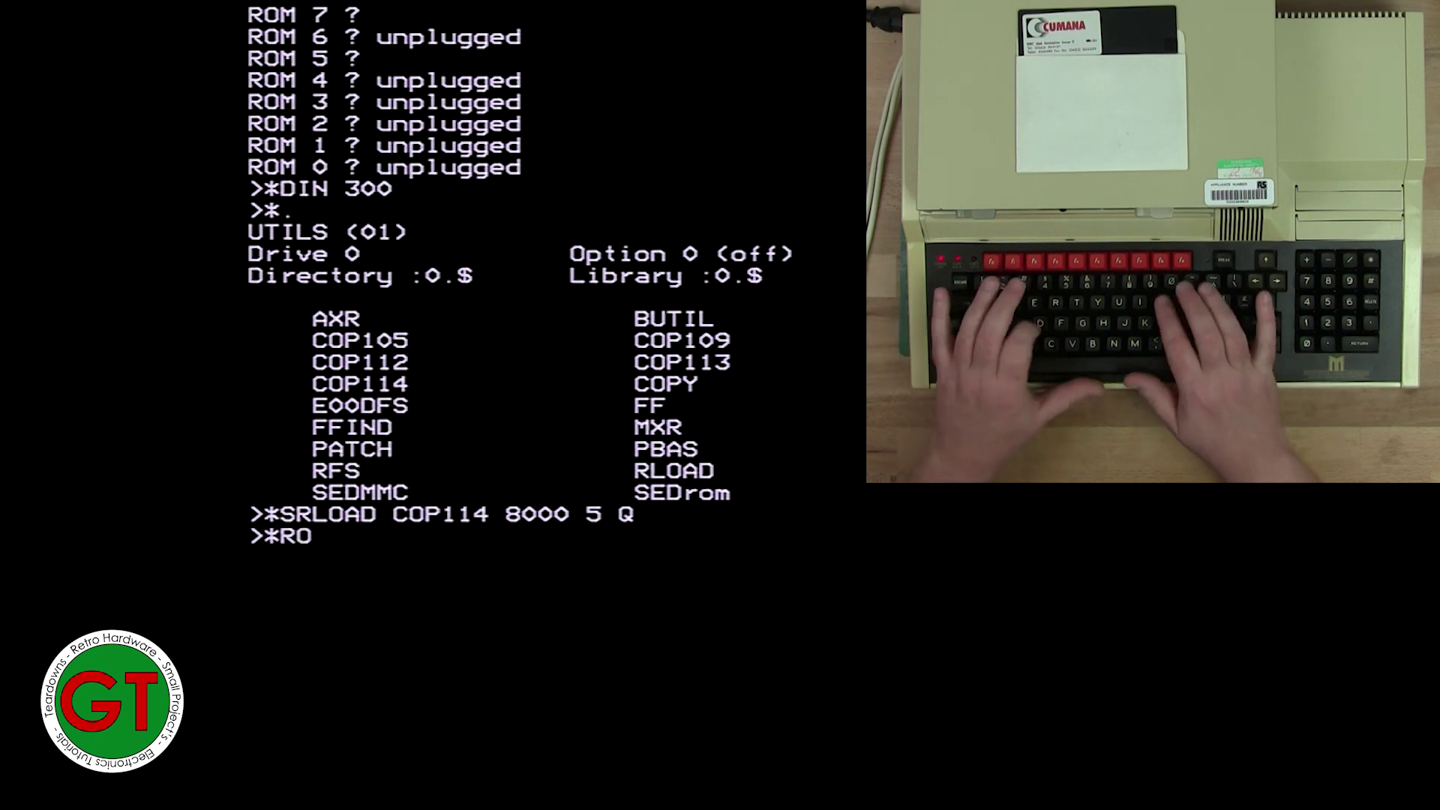
{"action": "type", "text": "MS"}
{"action": "key", "text": "Return"}
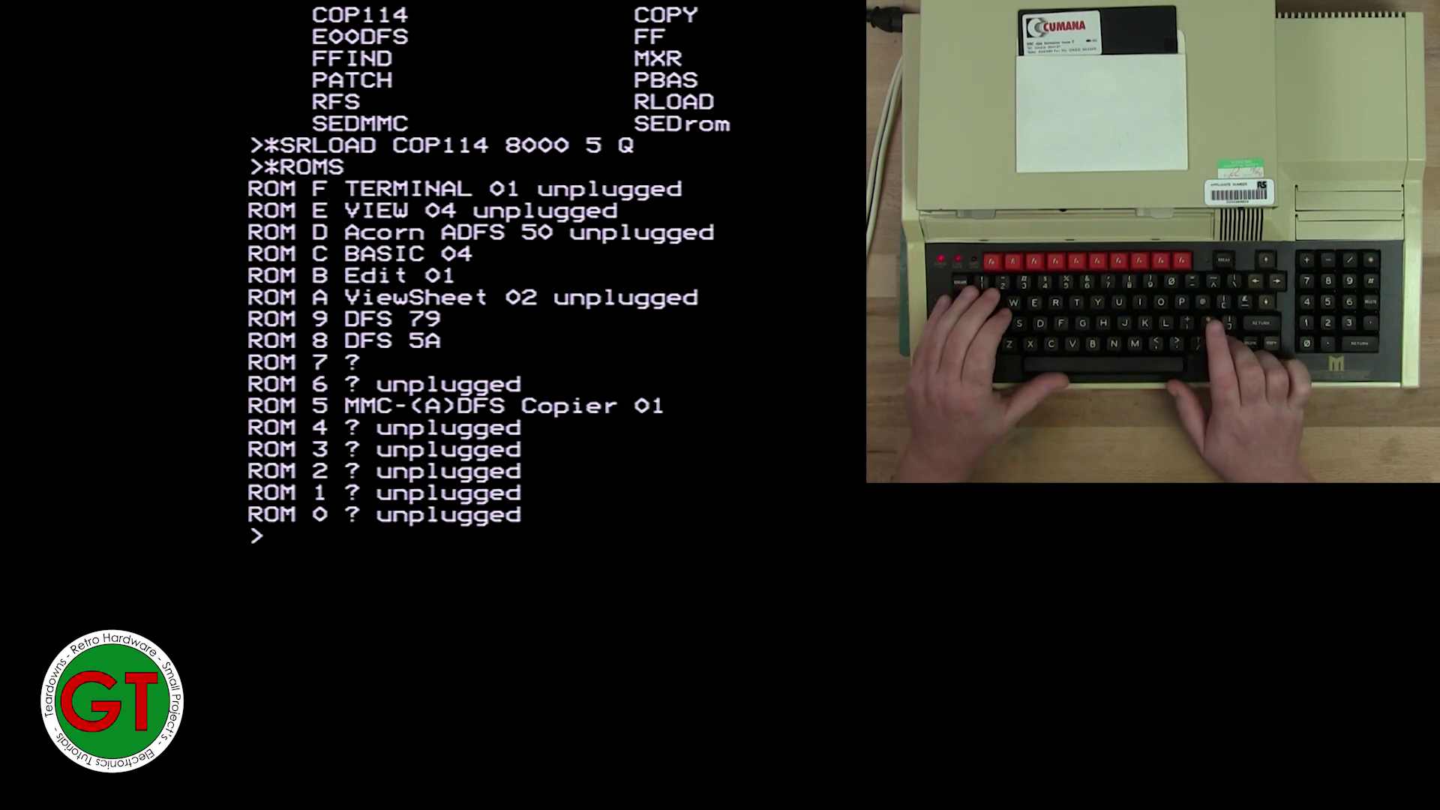
{"action": "type", "text": "*DFO"}
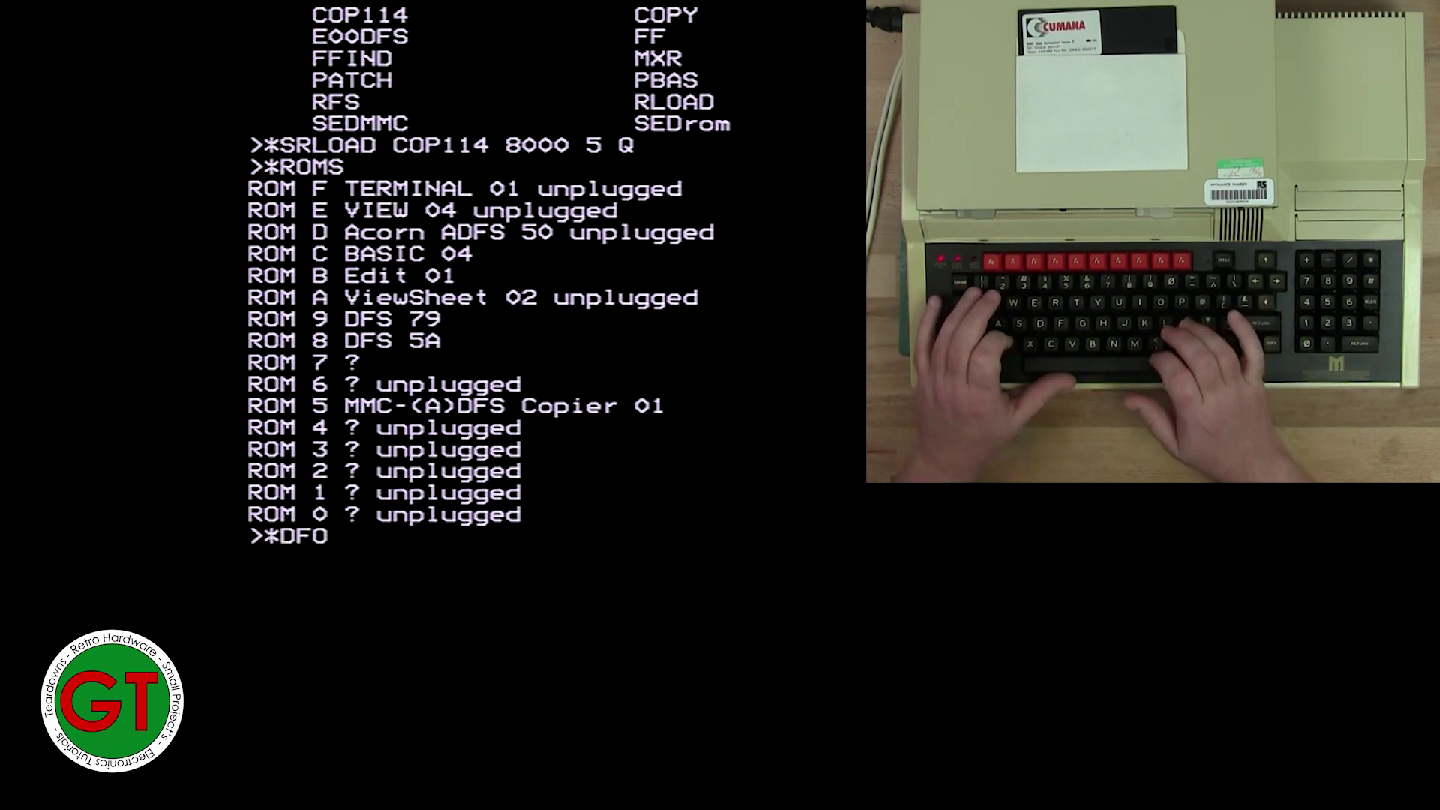
{"action": "type", "text": "RM 15"}
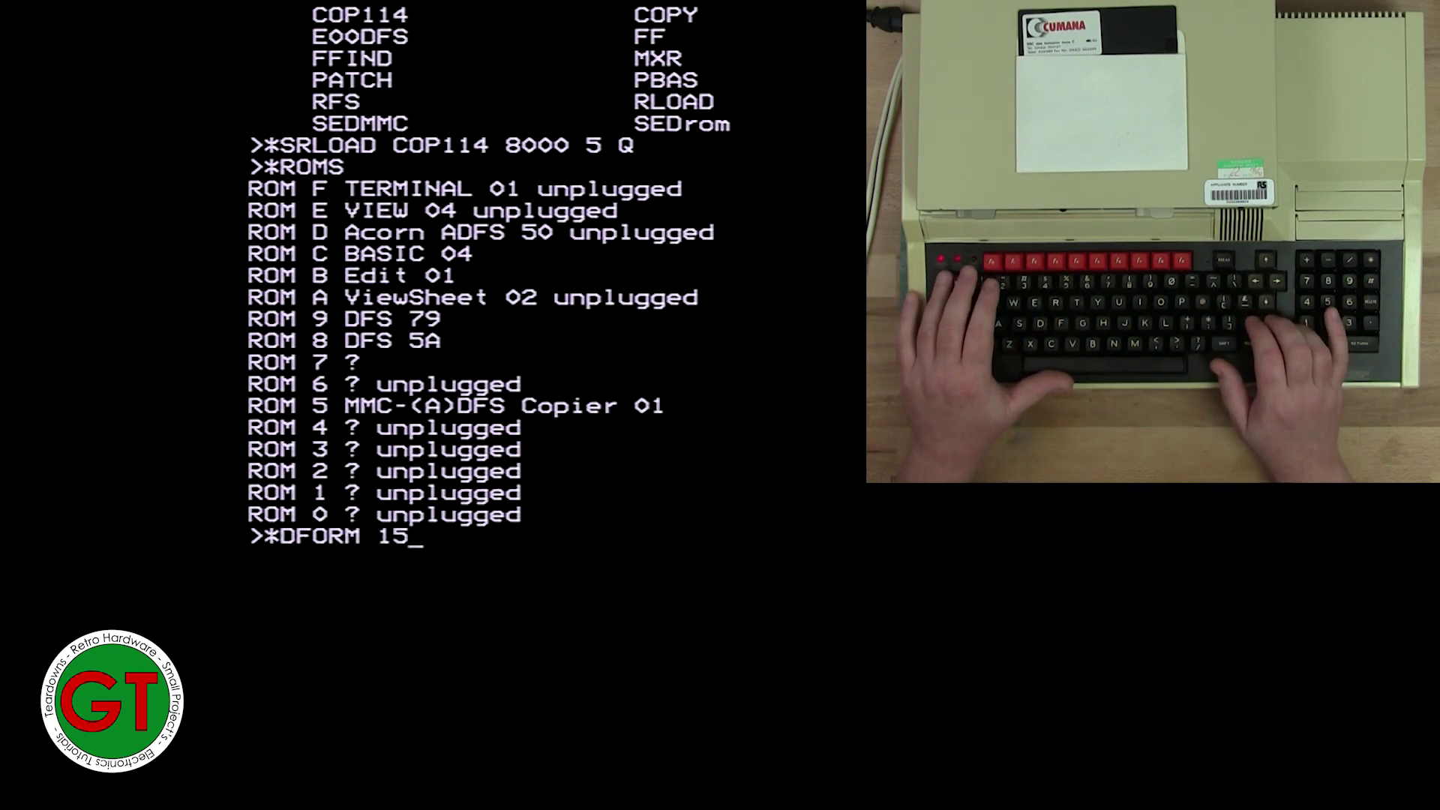
Format virtual disk 15, mount it in drive 0 and catalogue it.
{"action": "key", "text": "Return"}
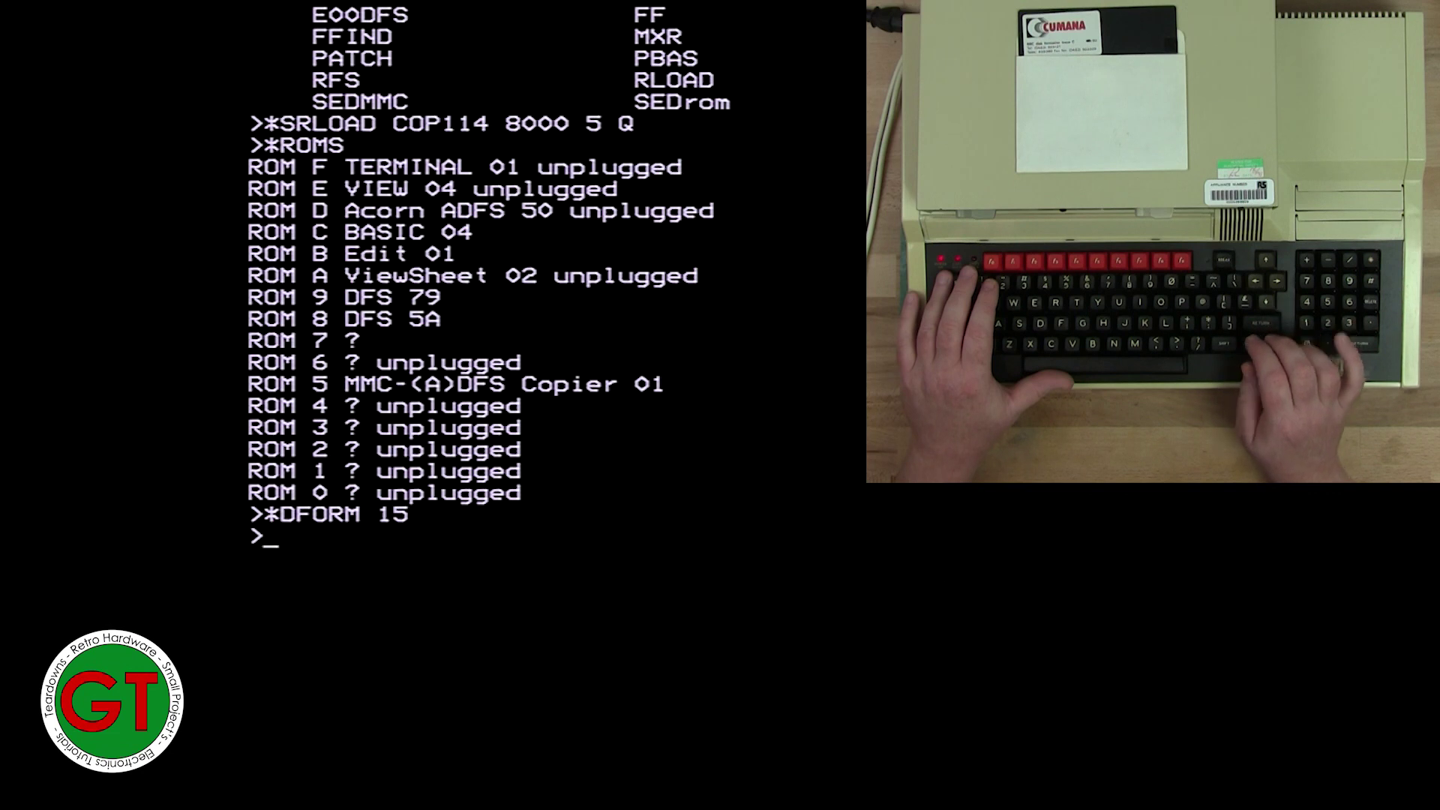
{"action": "type", "text": "*DIN 15"}
{"action": "key", "text": "Return"}
{"action": "type", "text": "*."}
{"action": "key", "text": "Return"}
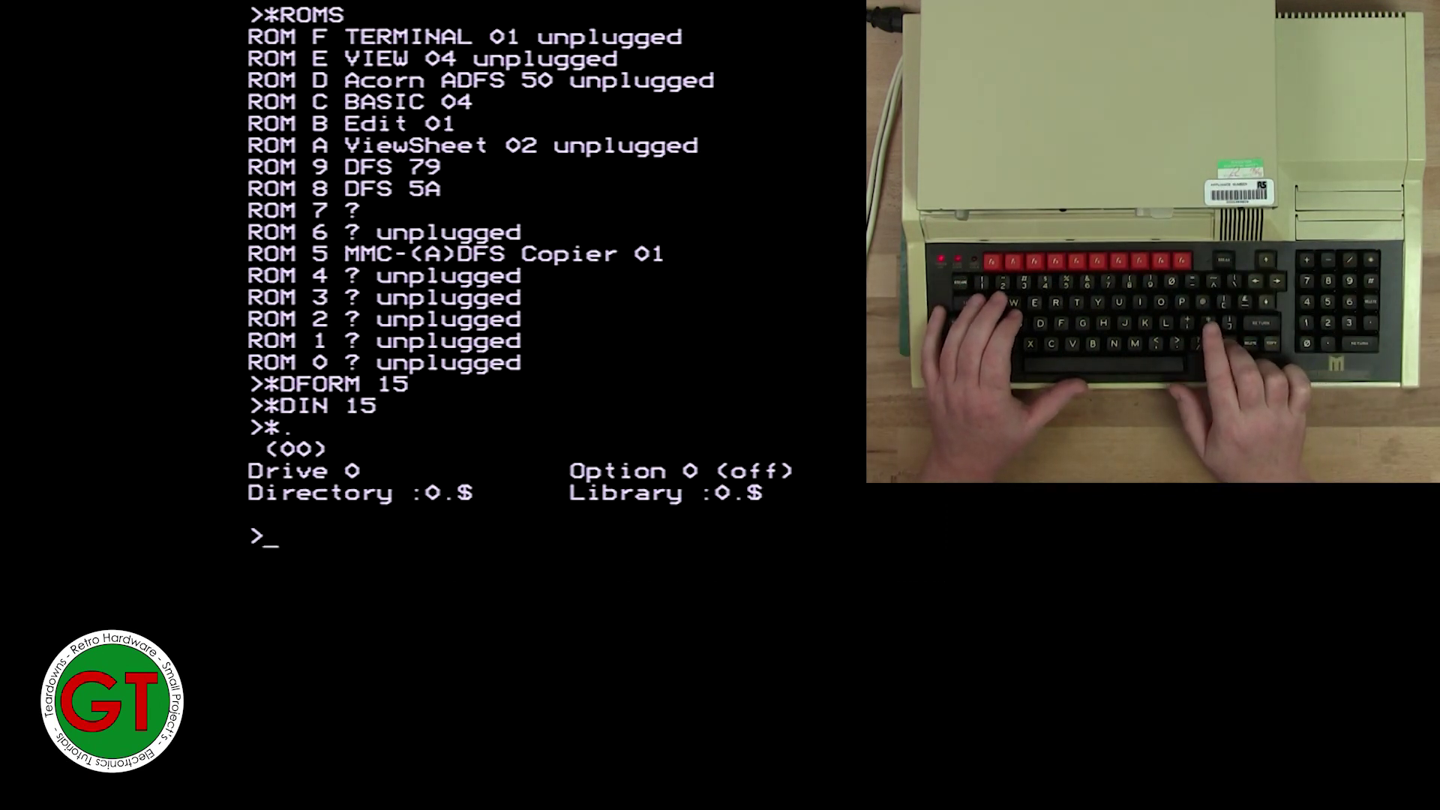
{"action": "type", "text": "*DTOM"}
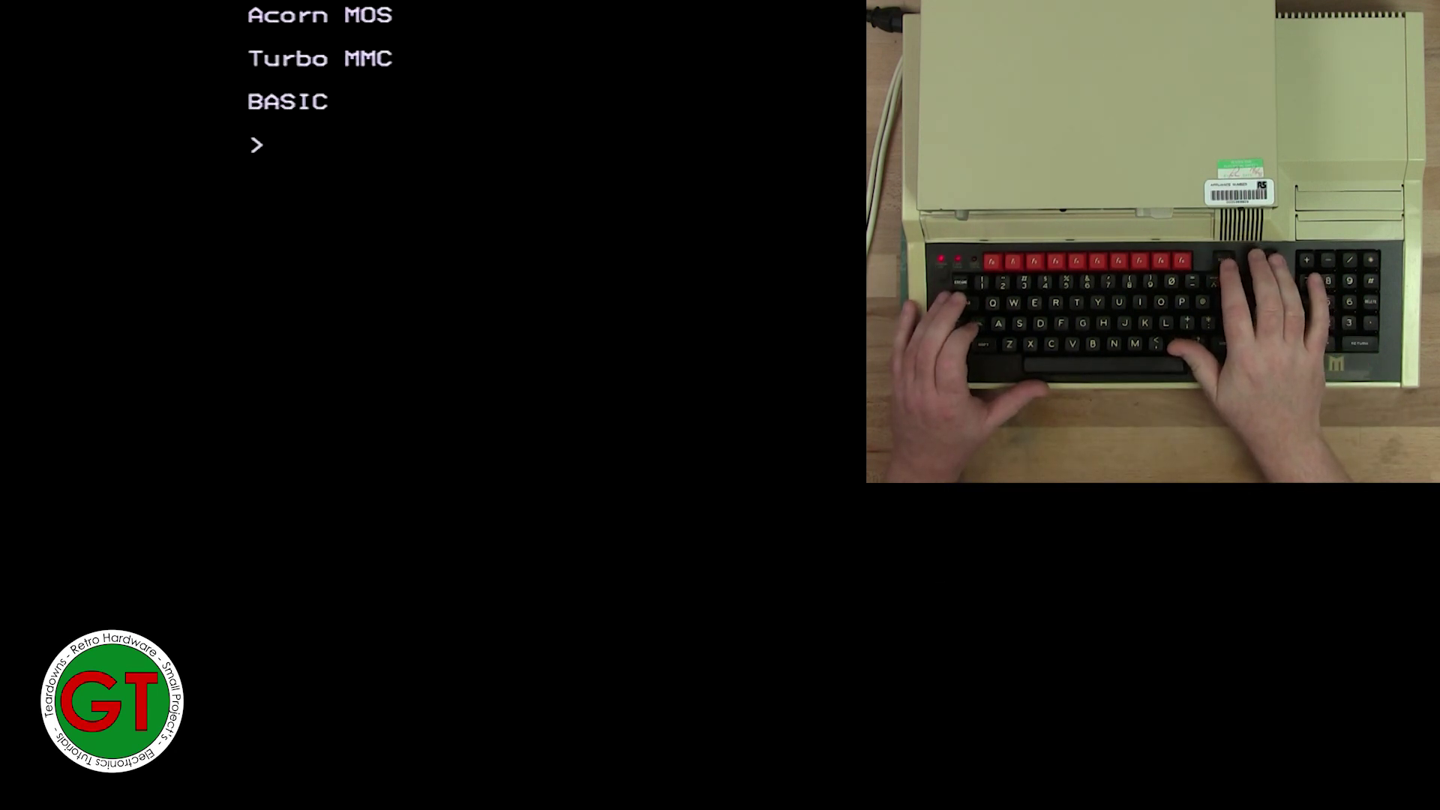
{"action": "type", "text": "*DTOM"}
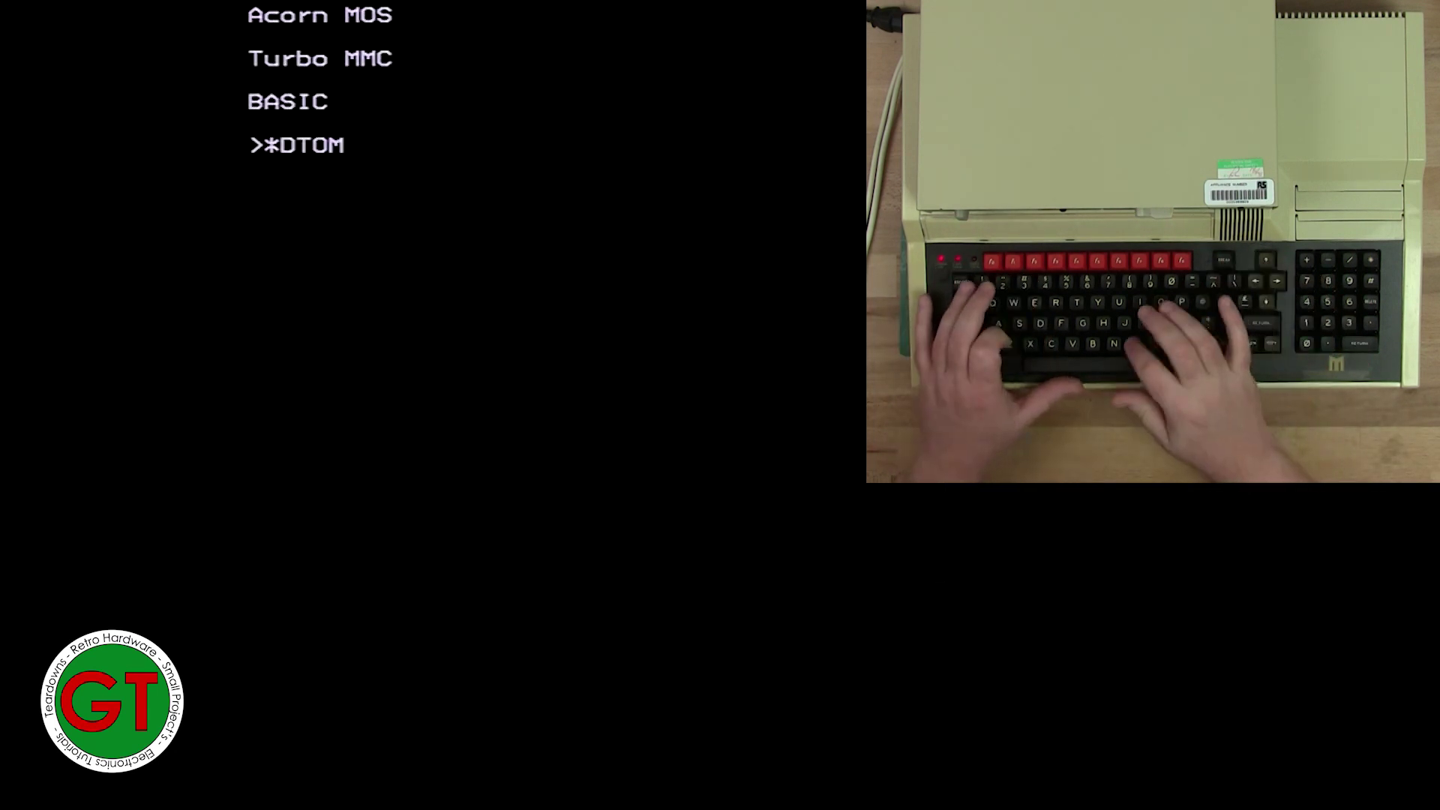
{"action": "type", "text": " 0"}
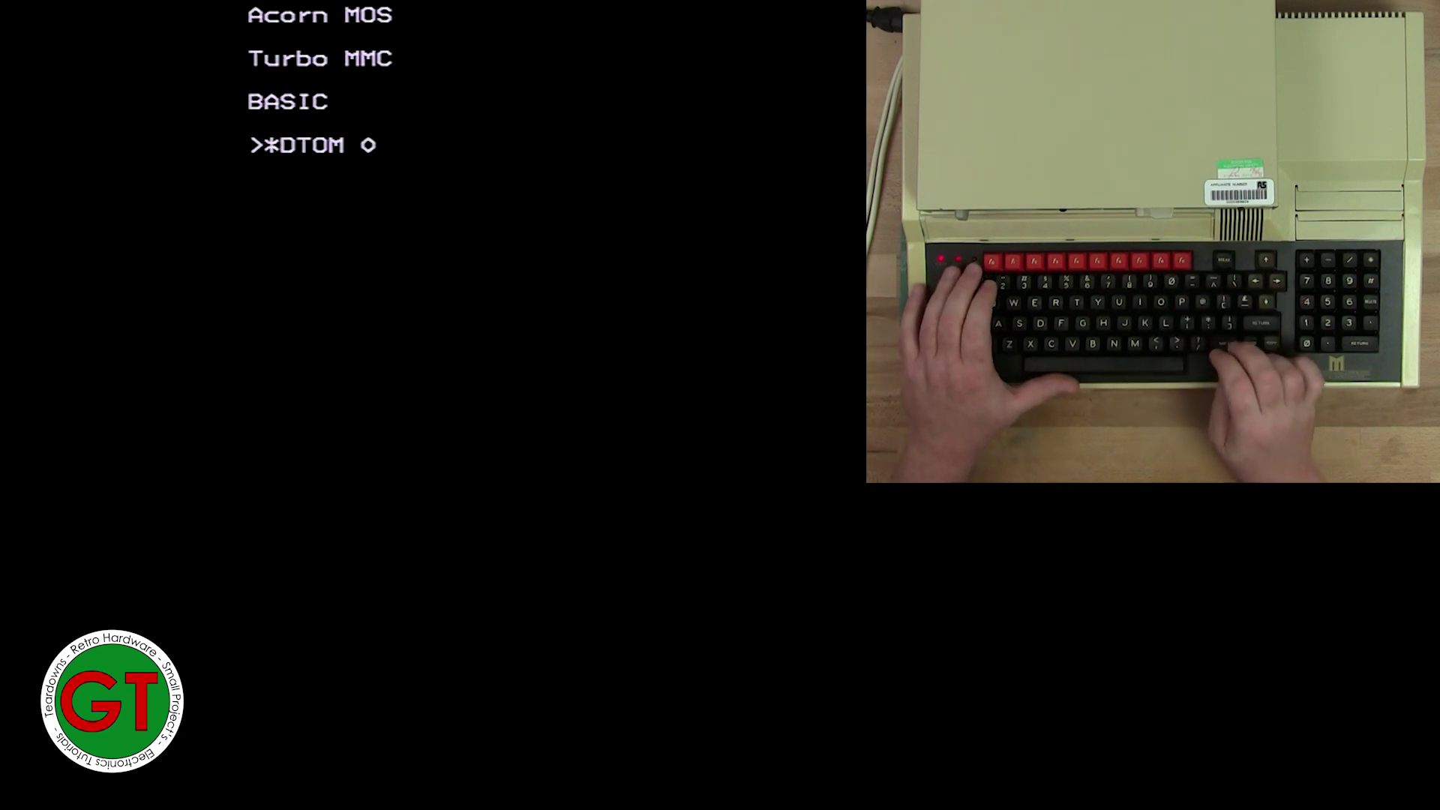
{"action": "type", "text": " *.*"}
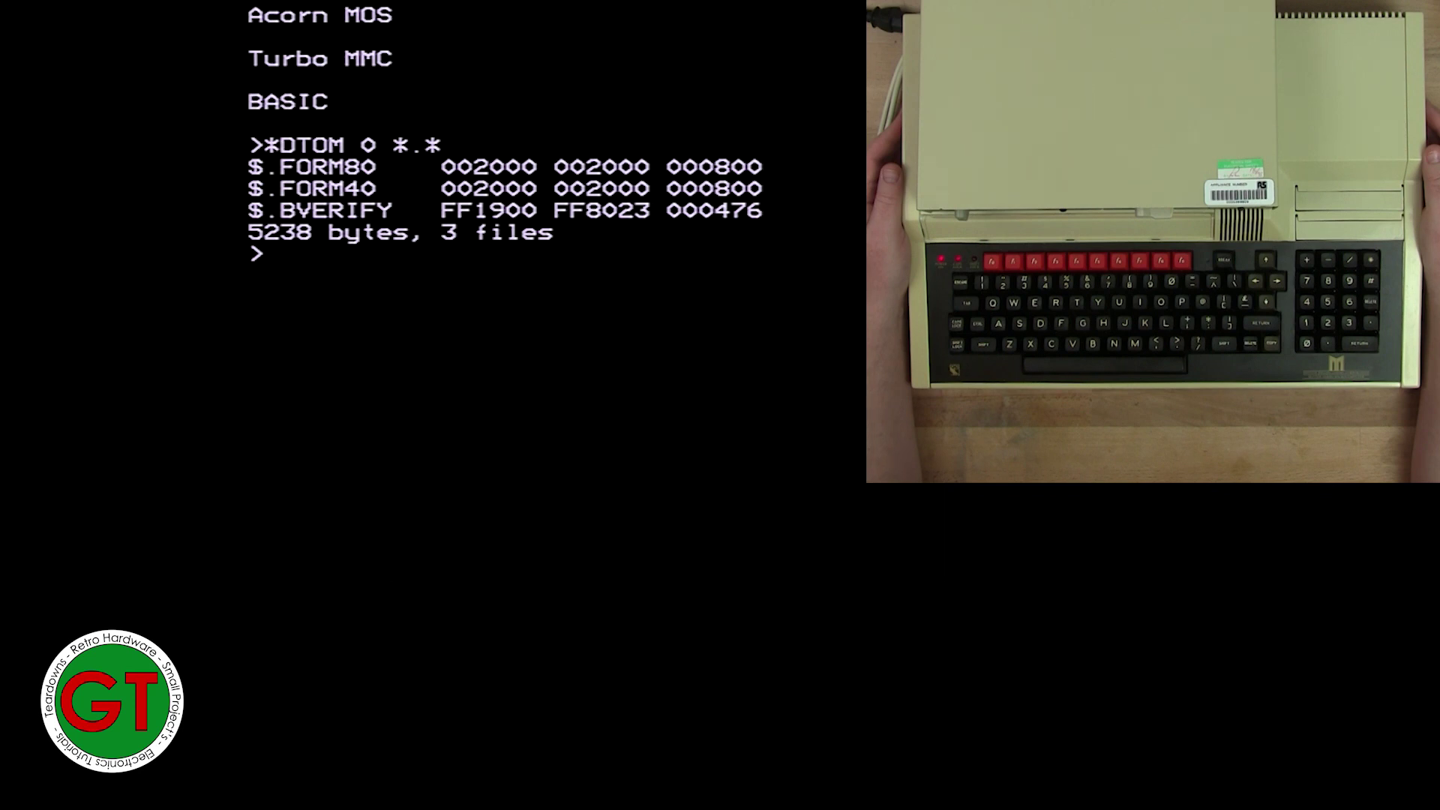
{"action": "type", "text": "*."}
Catalogue drive 0 twice to check for BVERIFY, FORM40 and FORM80.
{"action": "key", "text": "Return"}
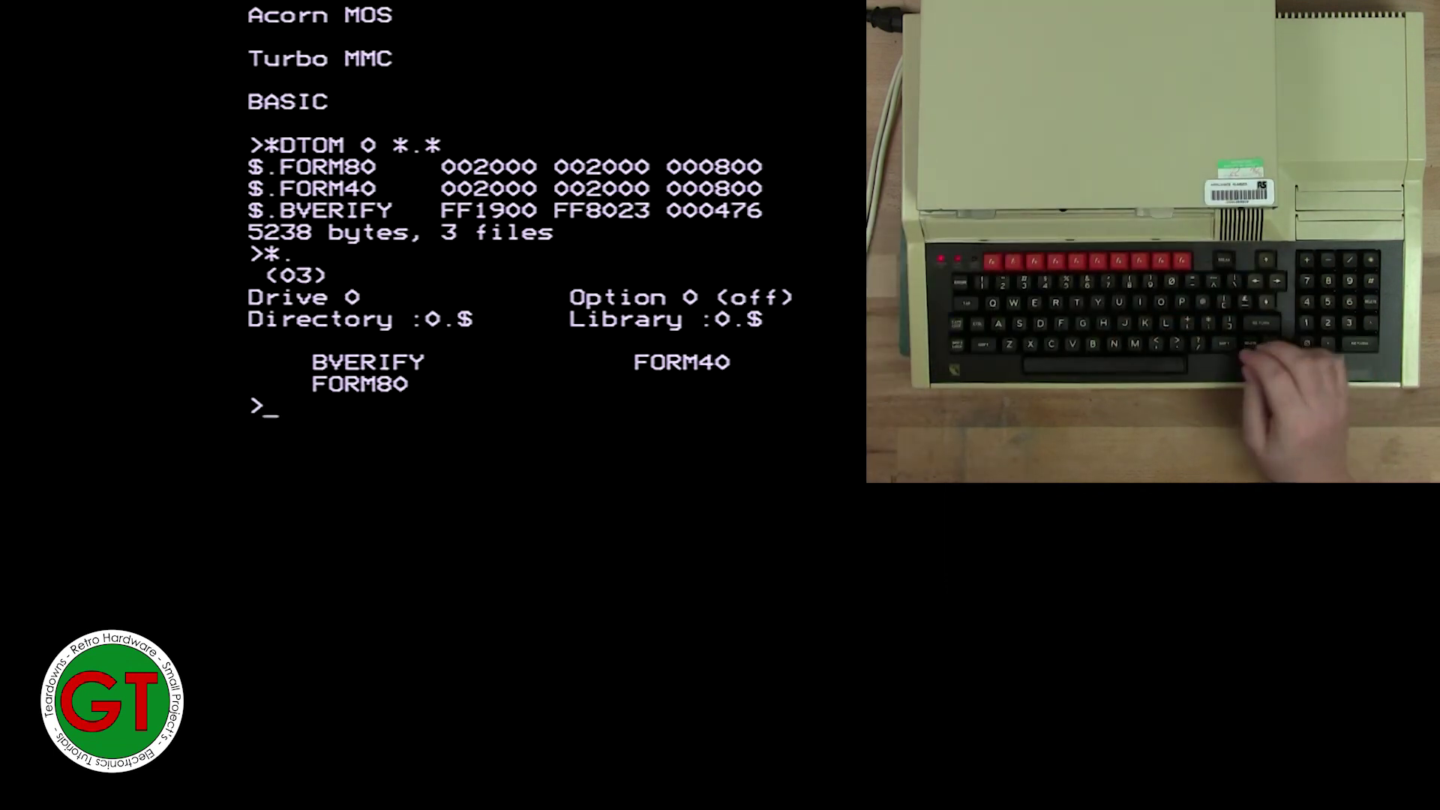
{"action": "type", "text": "*."}
{"action": "key", "text": "Return"}
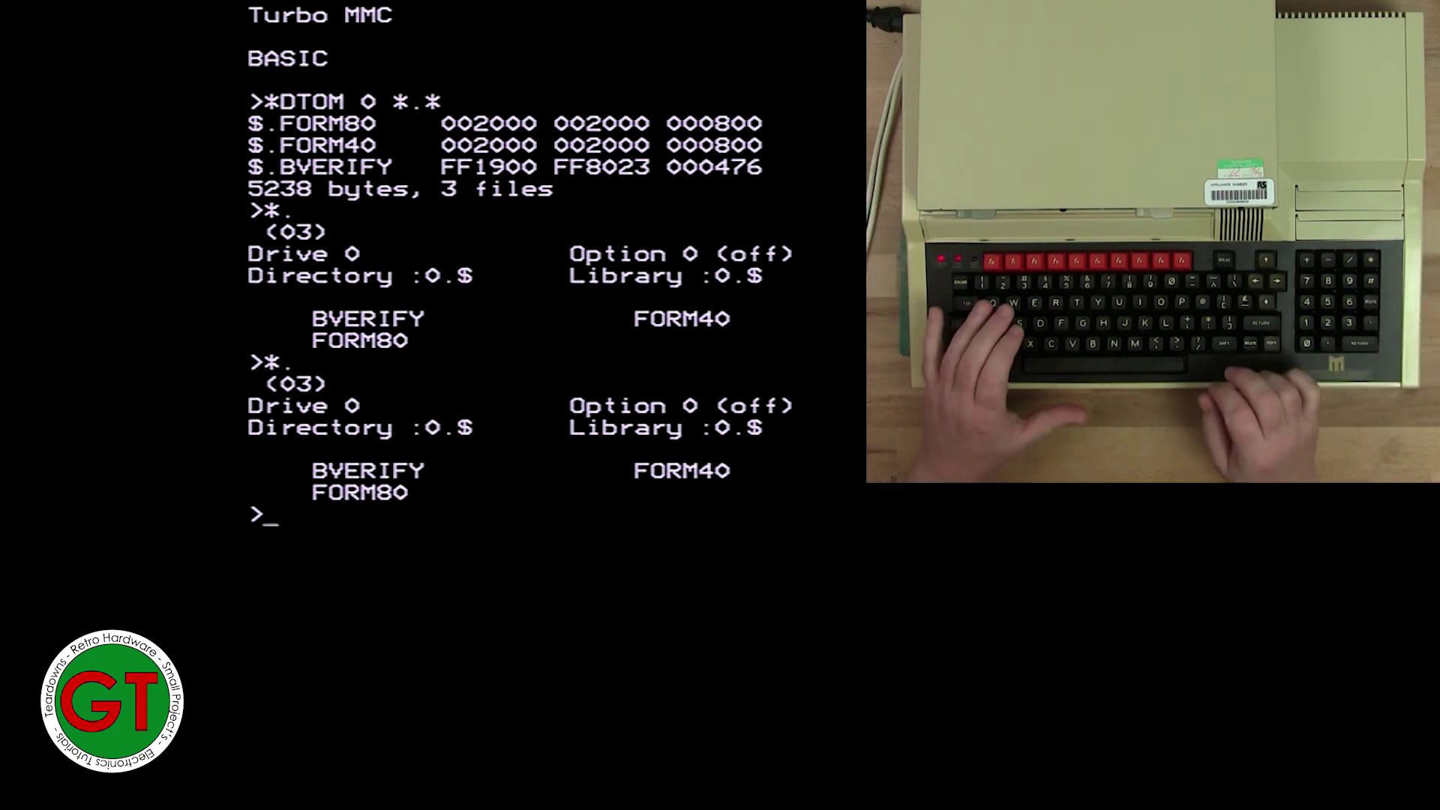
{"action": "type", "text": "*"}
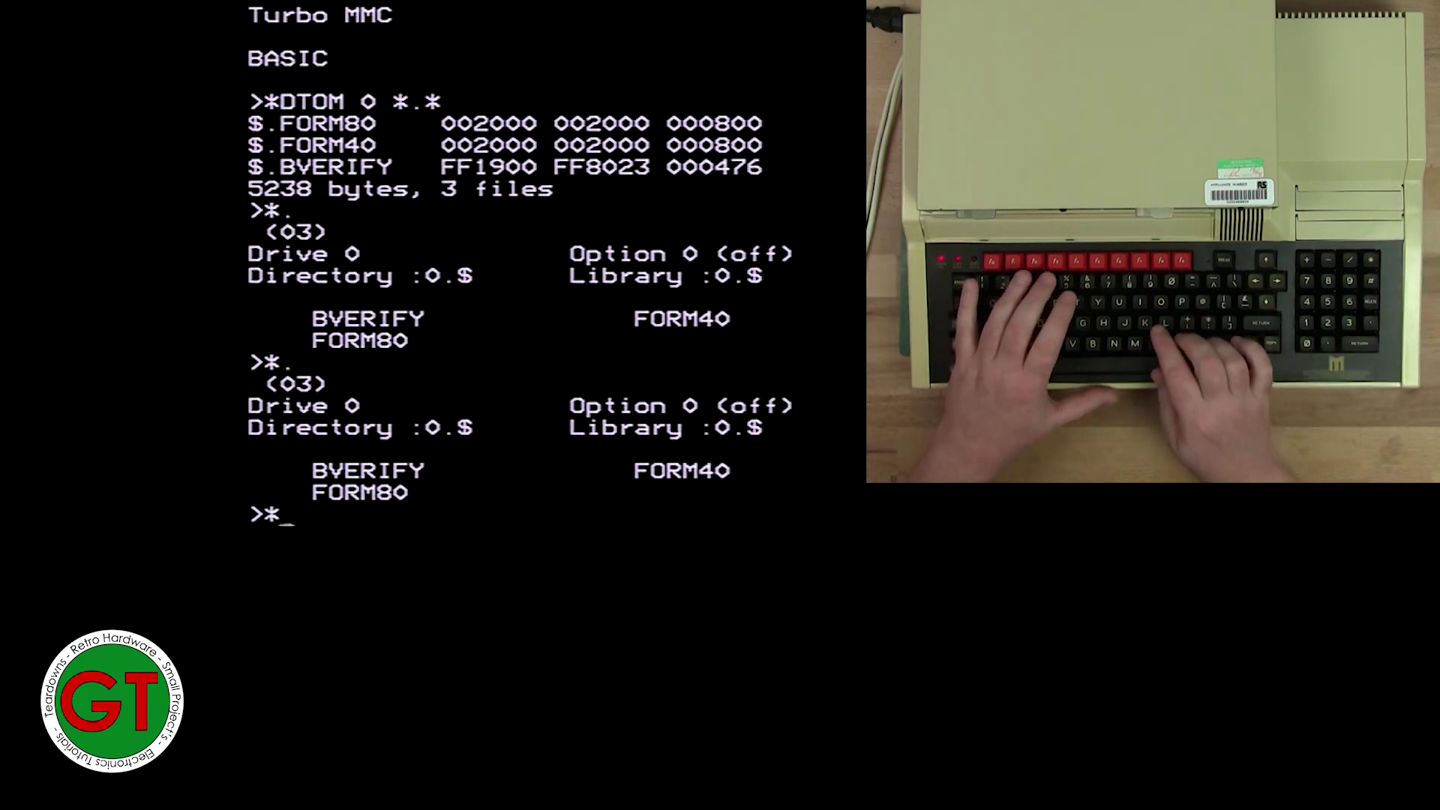
{"action": "type", "text": "TITLE "}
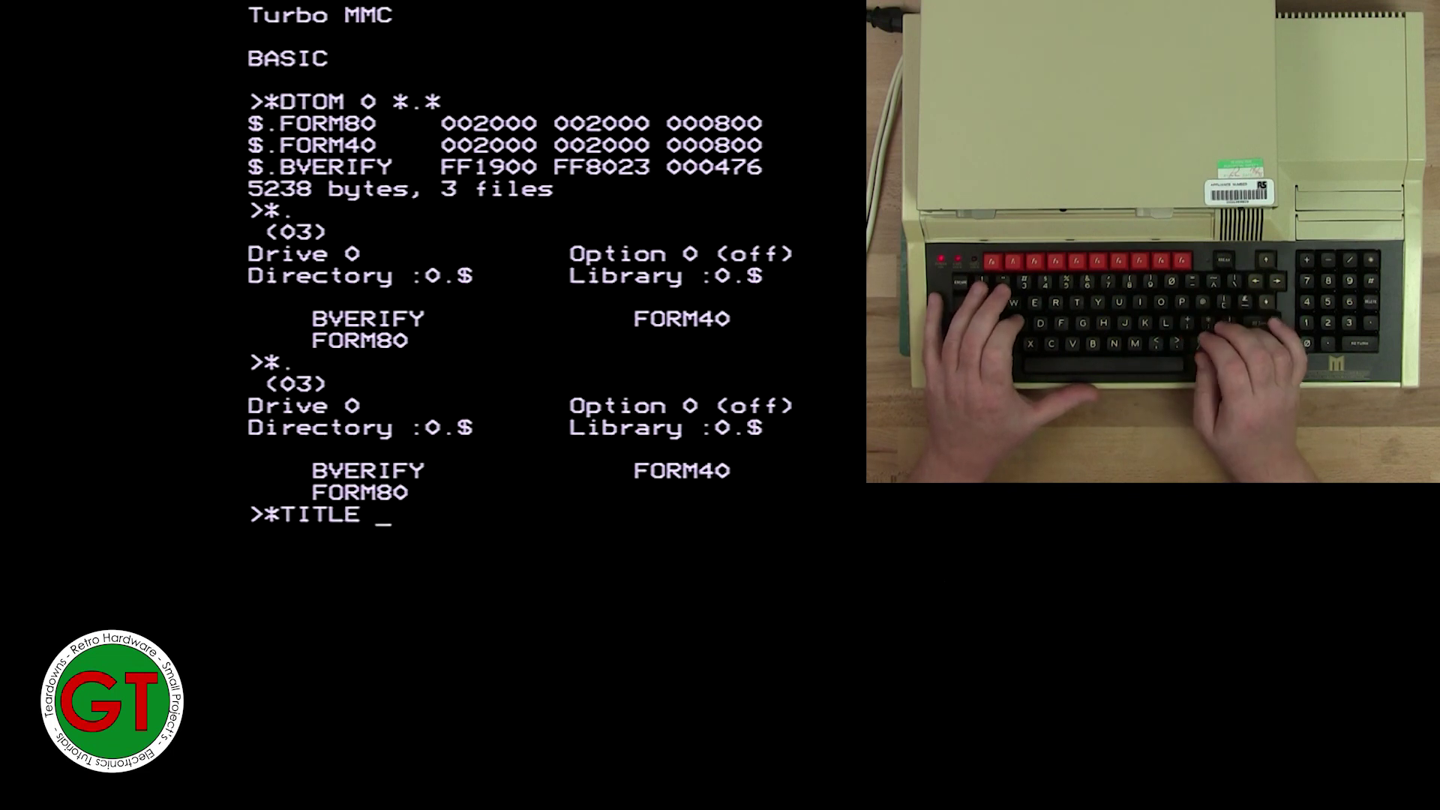
{"action": "type", "text": "CUMANNA"}
Title the disk CUMANNA with *TITLE and re-catalogue drive 0.
{"action": "key", "text": "Return"}
{"action": "type", "text": "*."}
{"action": "key", "text": "Return"}
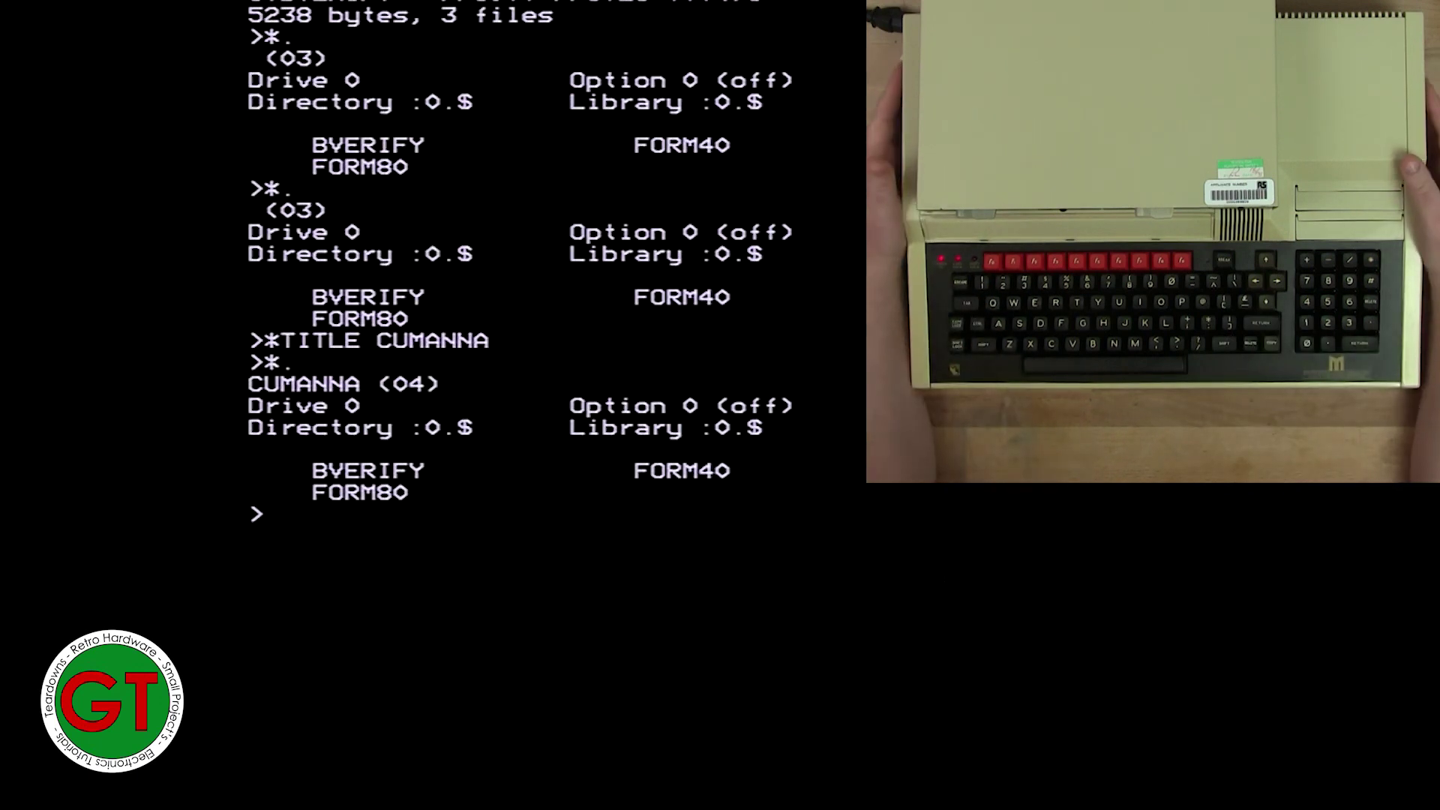